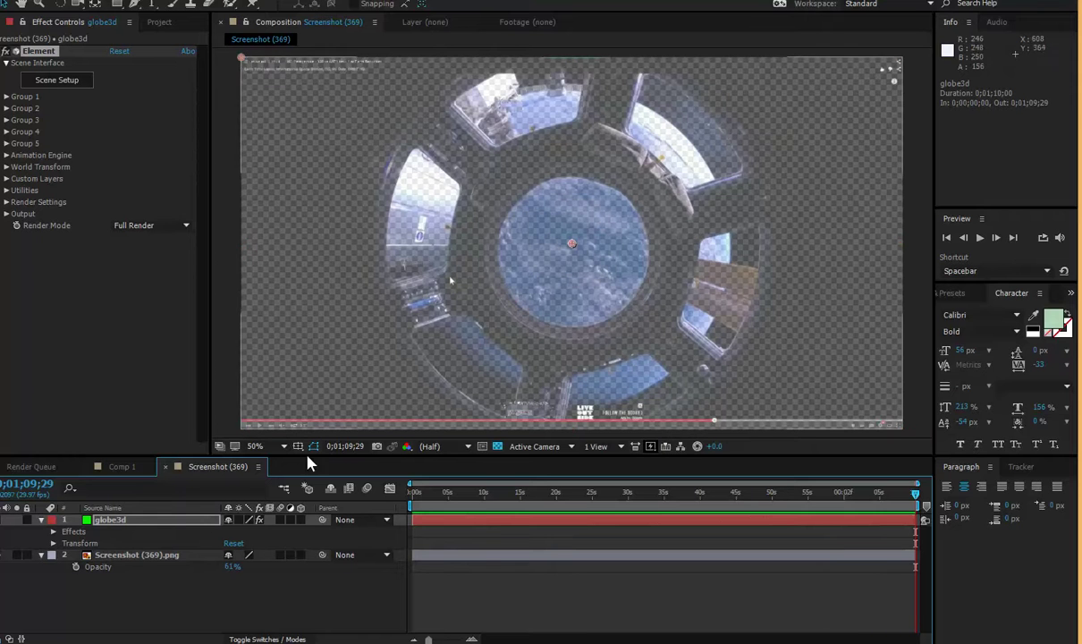
Restore the Screenshot (369).png layer to 100% opacity and select it.
left_click_drag(234, 567, 271, 565)
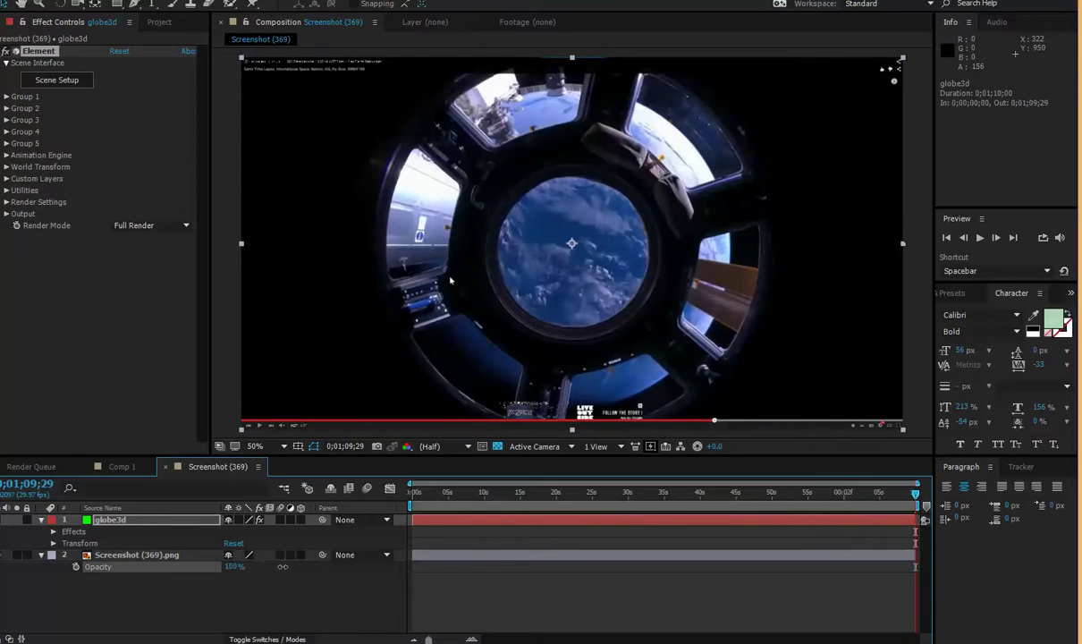
left_click(269, 554)
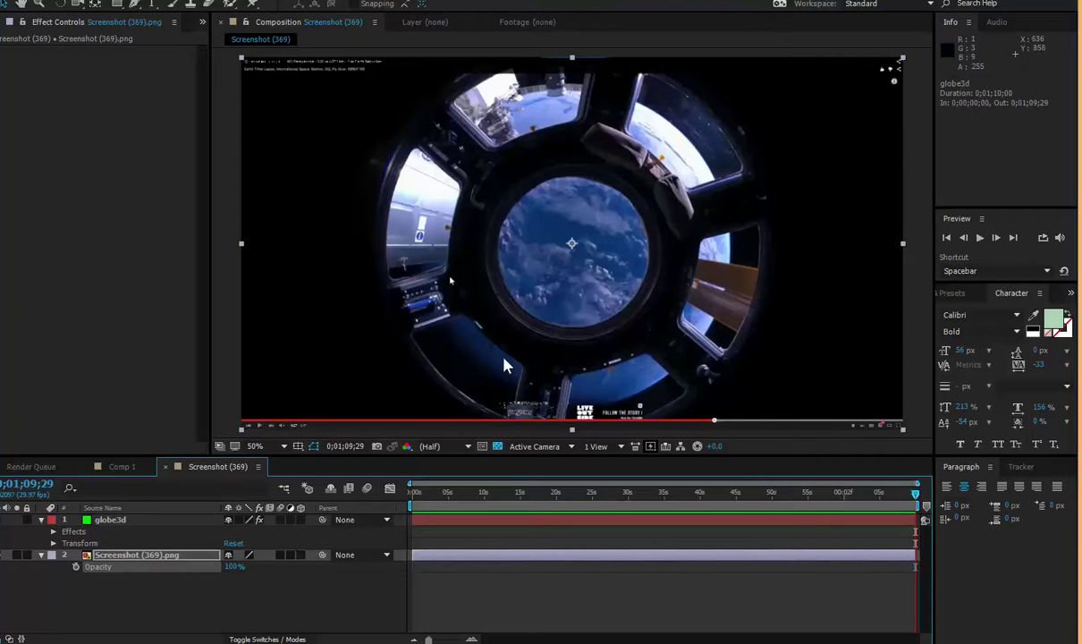
Fade the screenshot to 64%, scale globe3d to 368%, and nudge its anchor point to 960, 539.
left_click(53, 544)
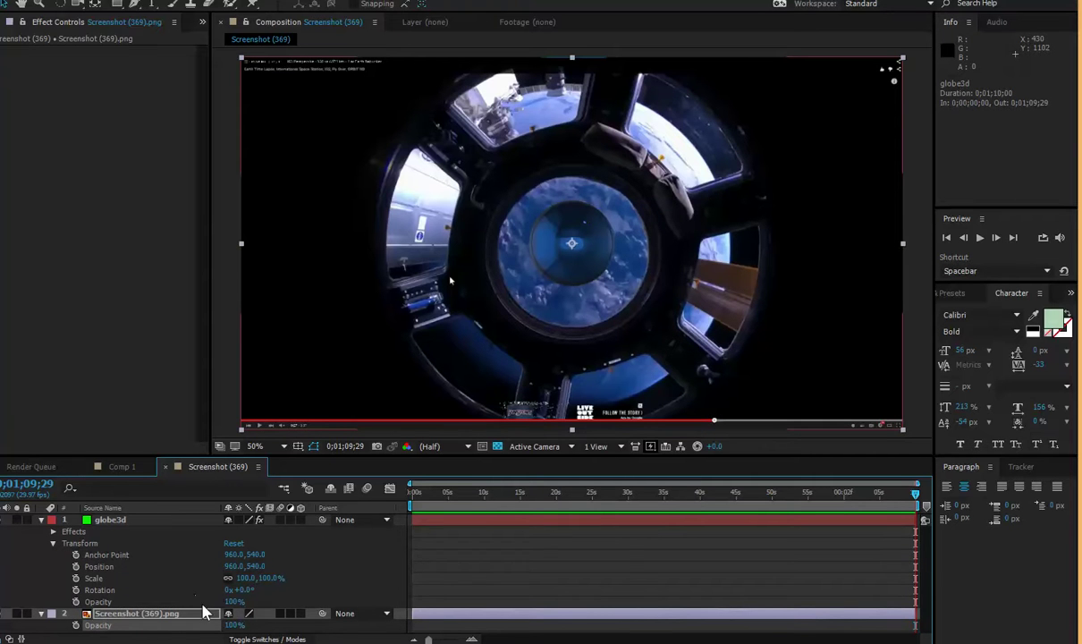
left_click_drag(230, 625, 204, 623)
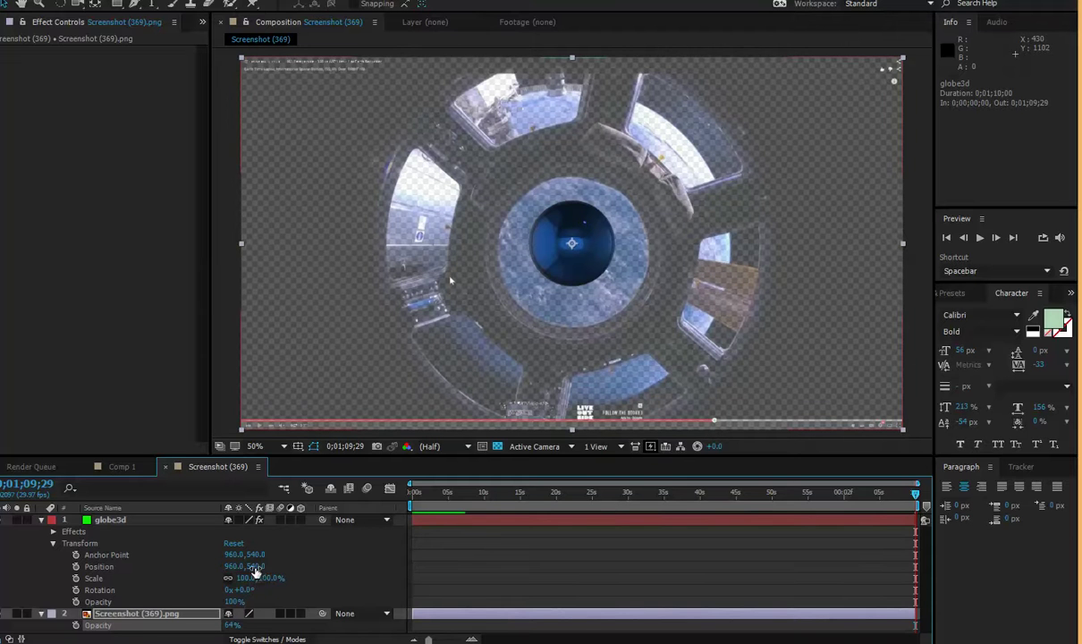
left_click_drag(261, 578, 422, 580)
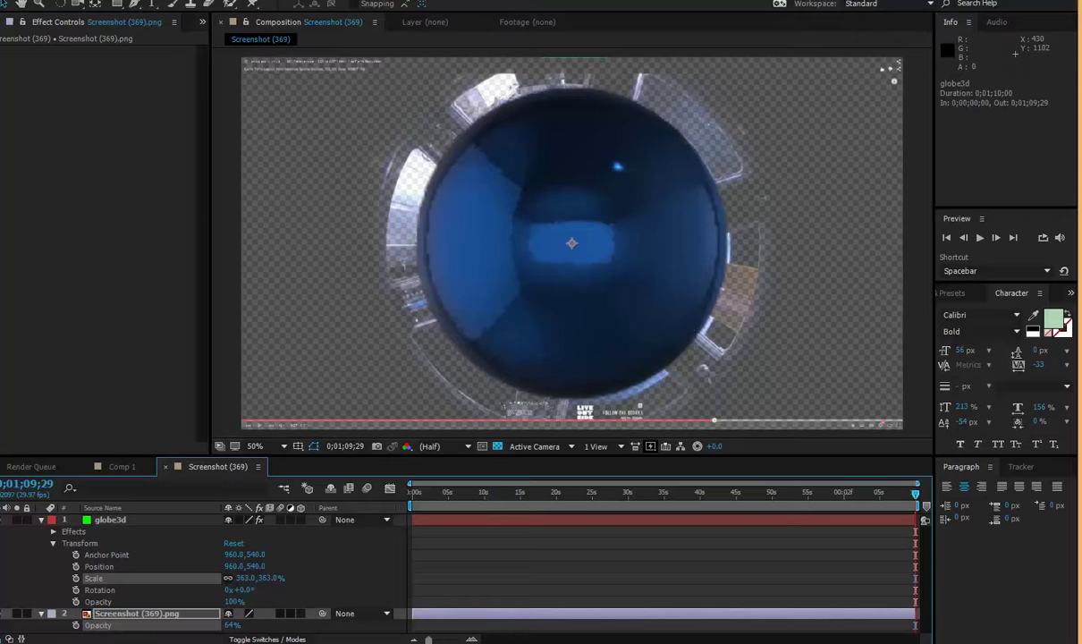
left_click_drag(422, 580, 426, 580)
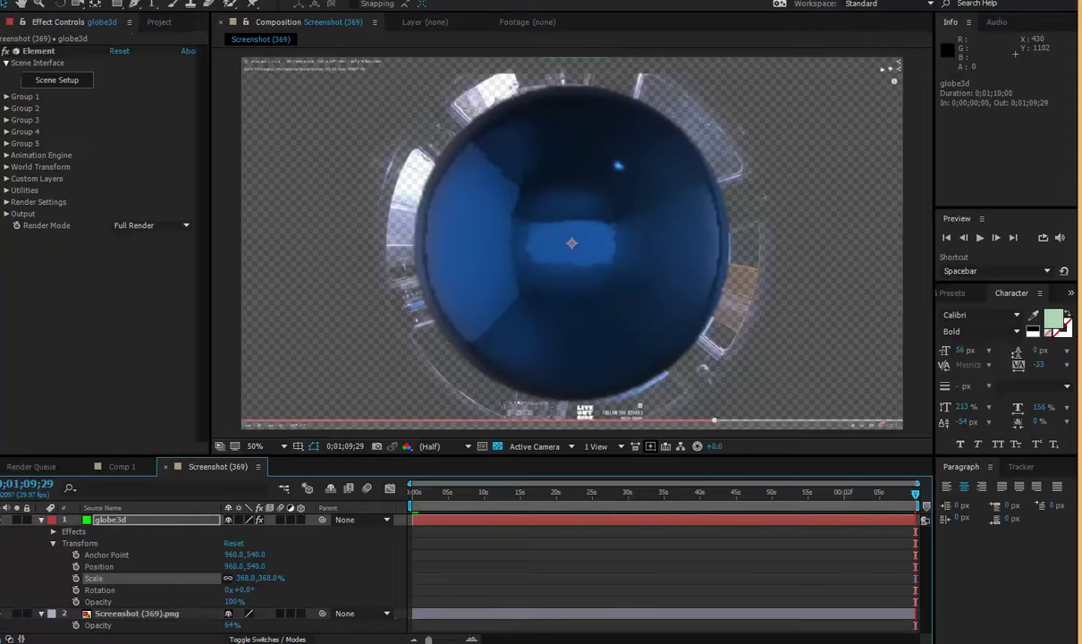
left_click_drag(256, 555, 254, 562)
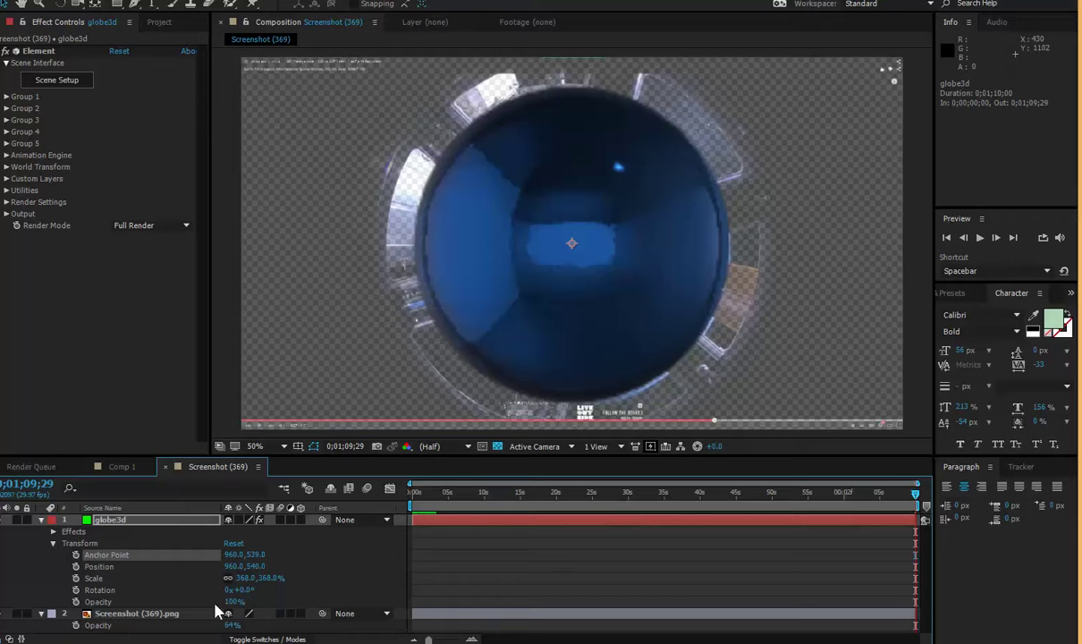
Set globe opacity to 66%, screenshot opacity to 92%, and shrink the globe to 366%.
mouse_move(231, 601)
left_mouse_down()
mouse_move(212, 601)
mouse_move(259, 639)
left_mouse_up()
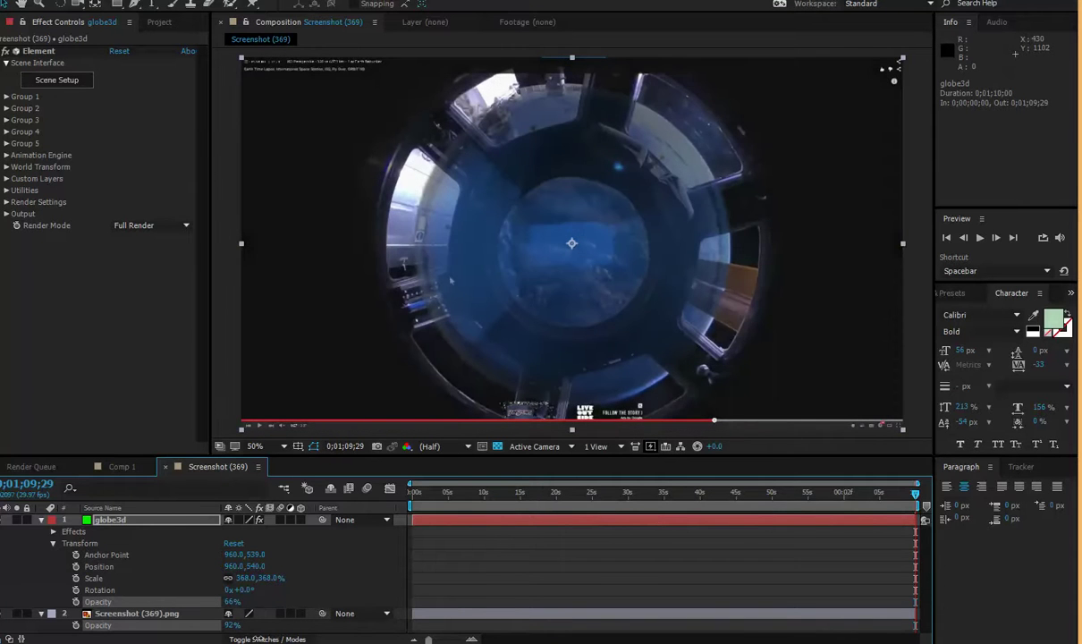
left_click(258, 625)
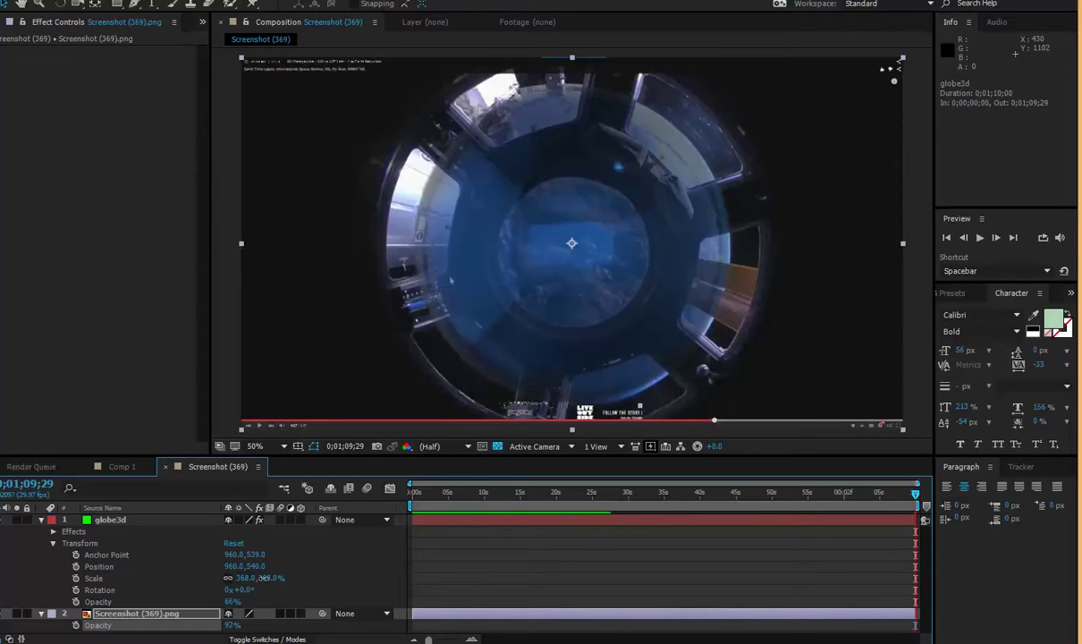
left_click_drag(262, 578, 265, 582)
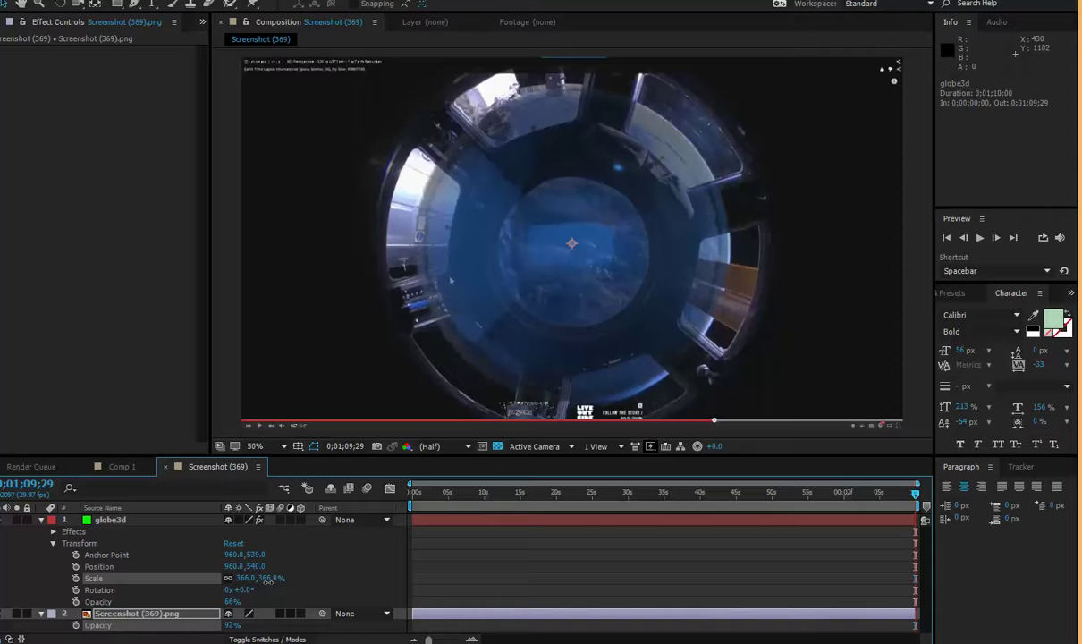
left_click(268, 582)
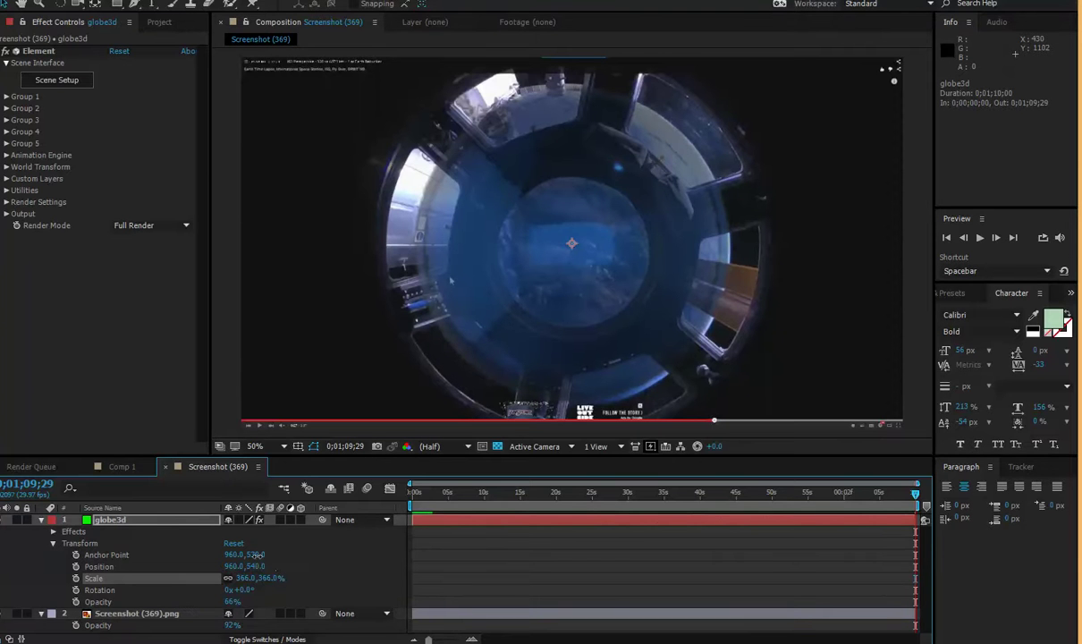
Shift the globe3d anchor point to 956, 534.
left_click(258, 554)
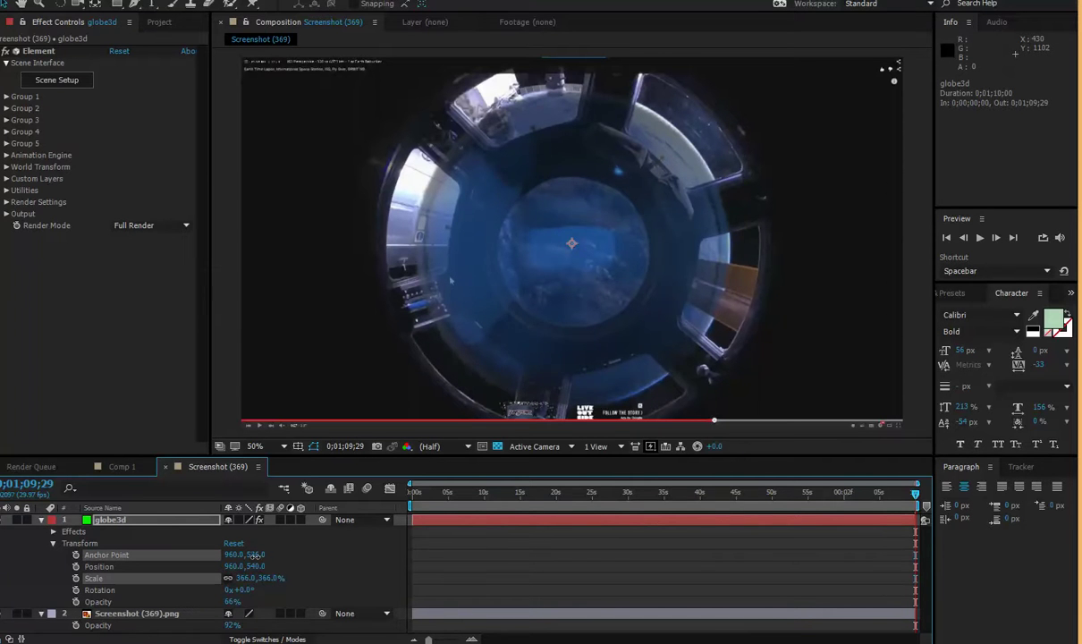
mouse_move(256, 555)
left_mouse_down()
mouse_move(230, 555)
mouse_move(244, 569)
left_mouse_up()
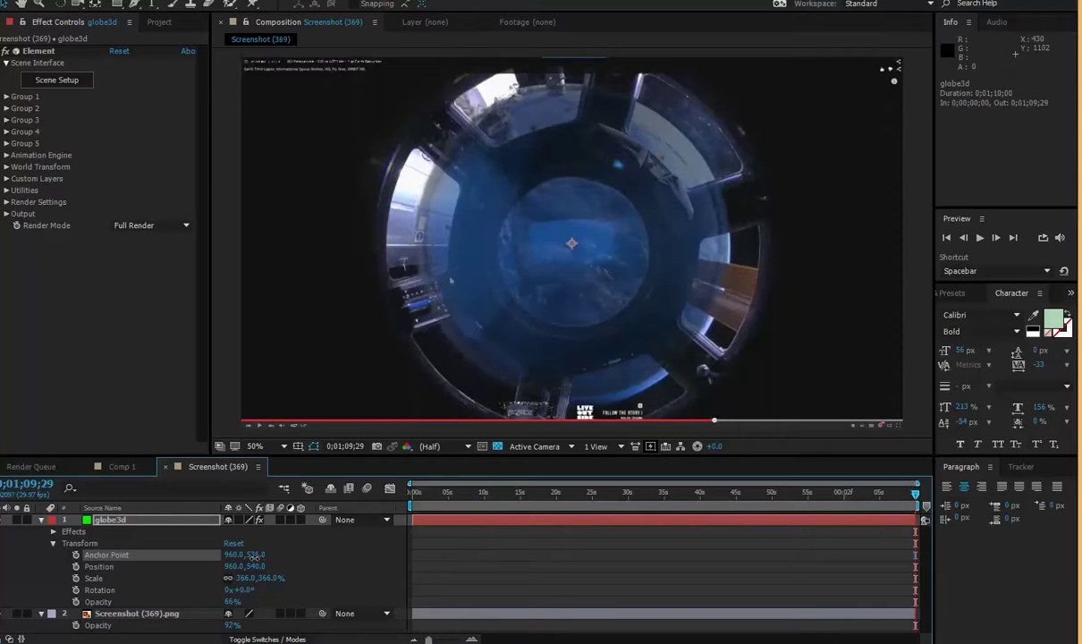
left_click_drag(257, 555, 254, 556)
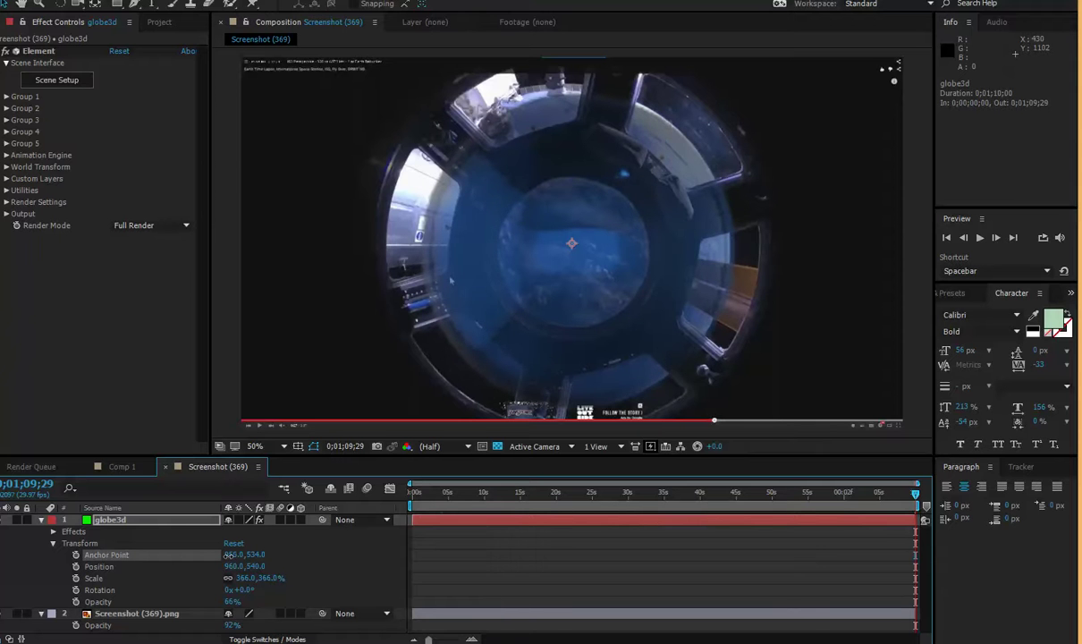
left_click_drag(228, 554, 249, 567)
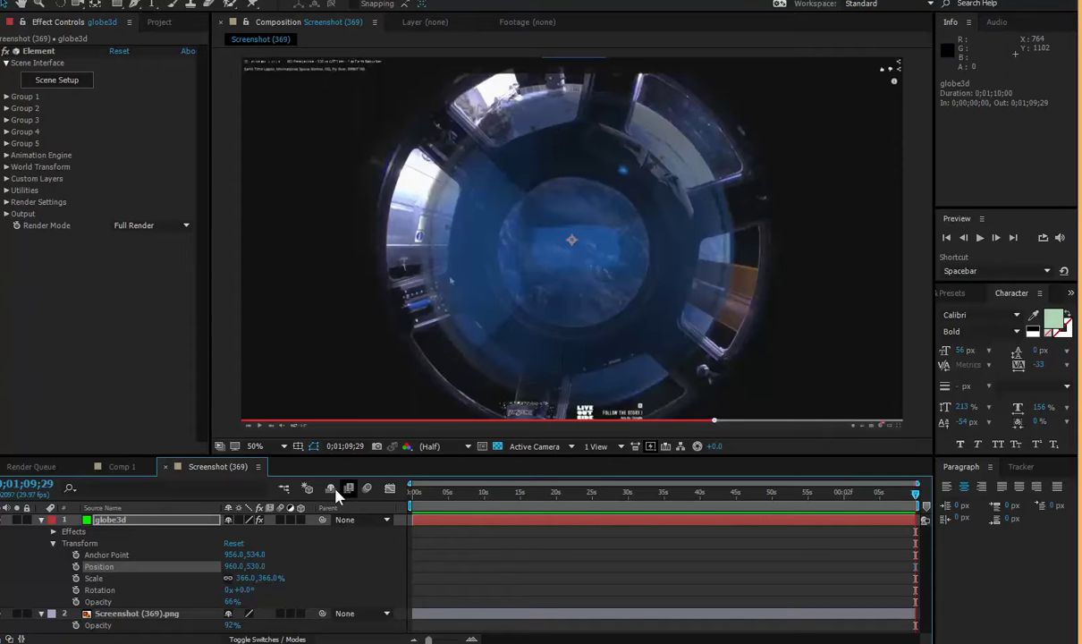
Realign the globe by adjusting its anchor point X and Y values.
mouse_move(230, 554)
left_mouse_down()
mouse_move(193, 519)
mouse_move(207, 531)
left_mouse_up()
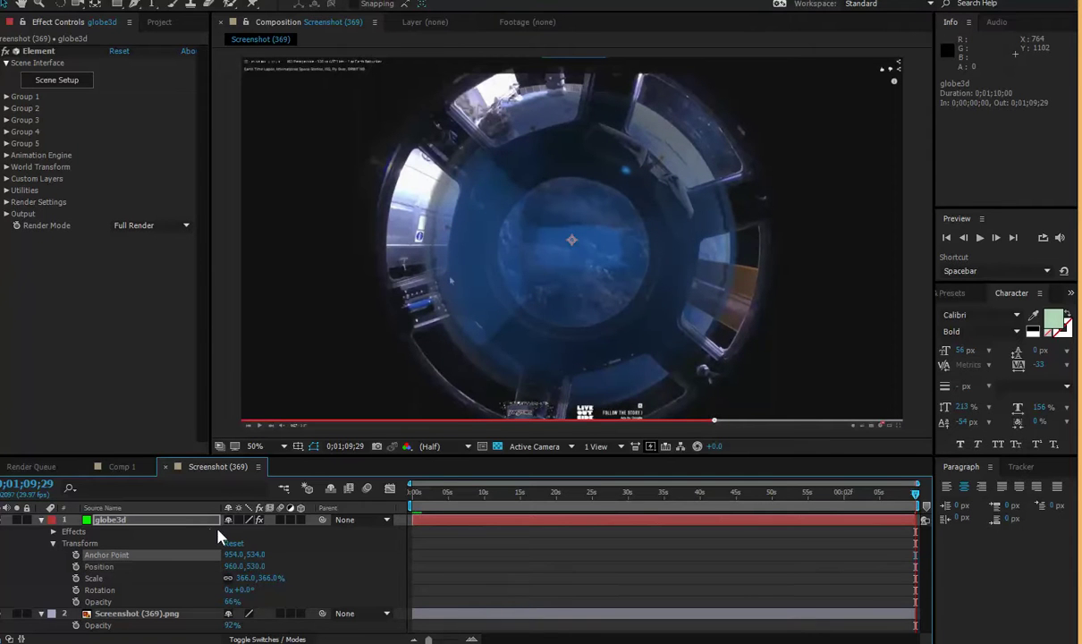
left_click(253, 555)
left_click_drag(254, 556, 256, 556)
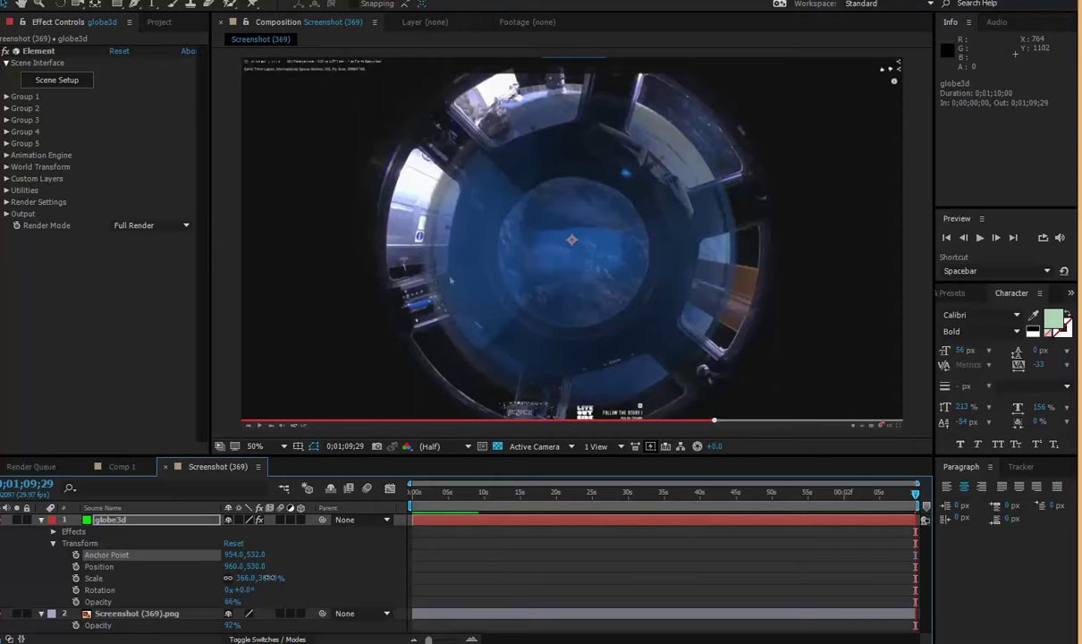
Enlarge the globe to 375% and set its anchor point to 959, 534.
left_click_drag(269, 578, 250, 578)
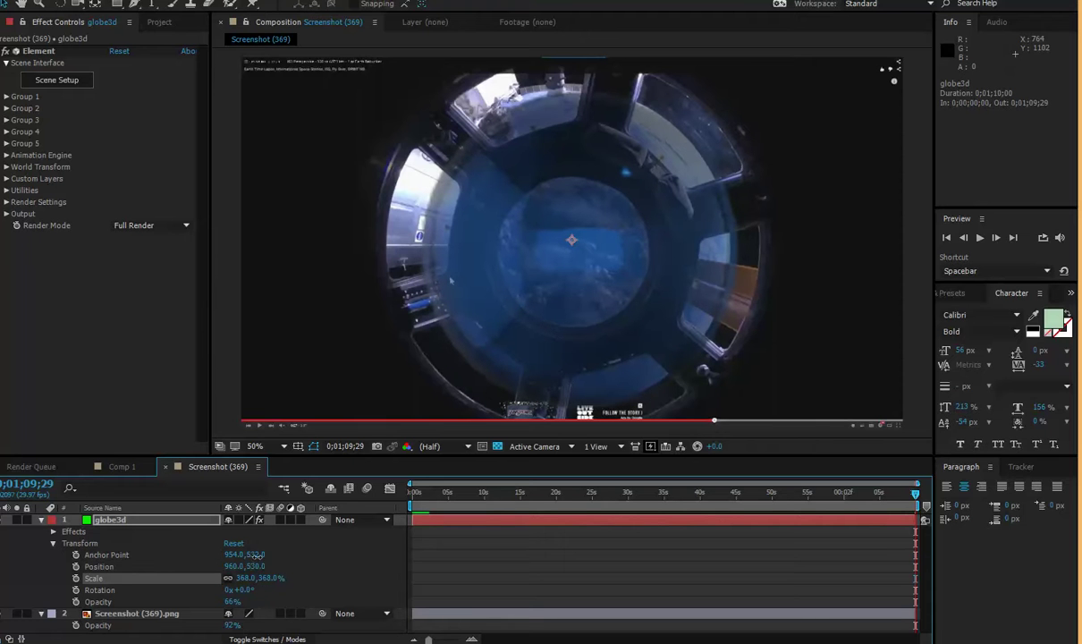
left_click(257, 555)
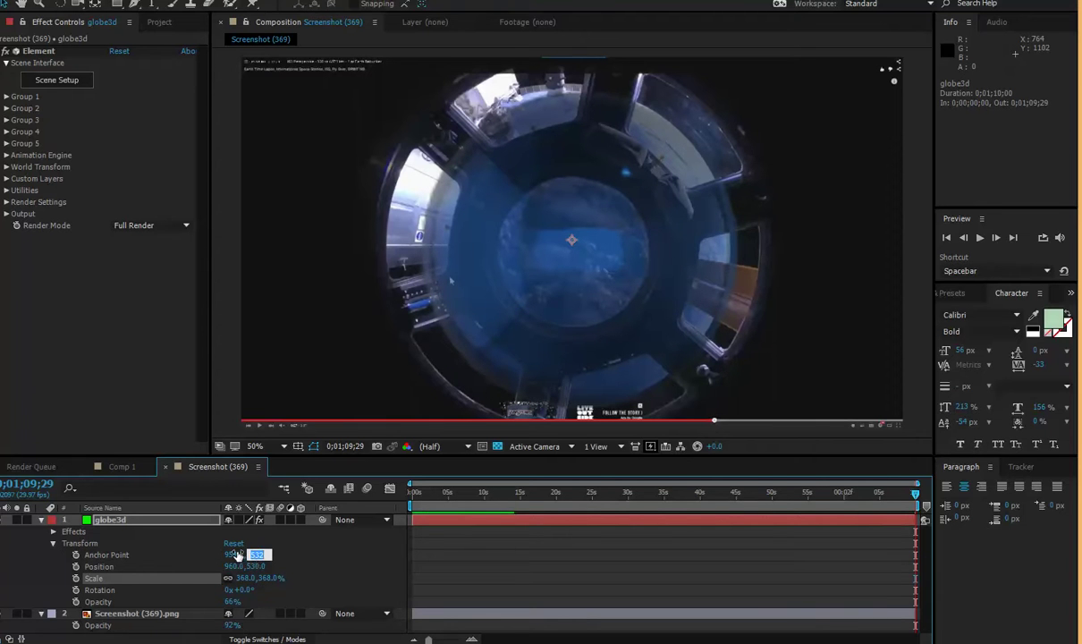
left_click_drag(233, 554, 243, 554)
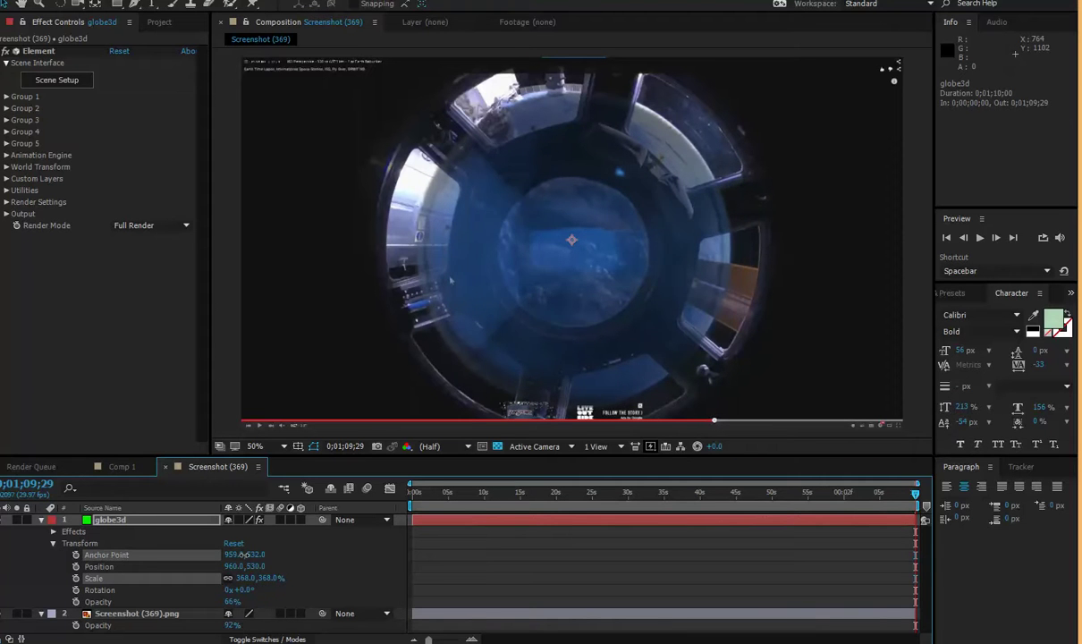
left_click(244, 554)
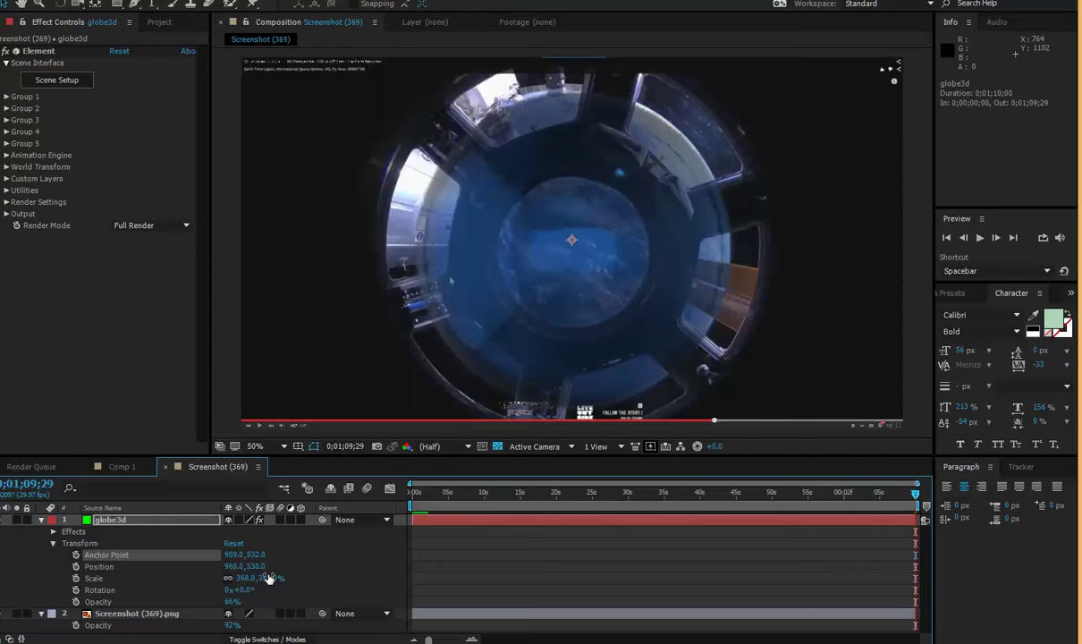
left_click_drag(267, 578, 277, 581)
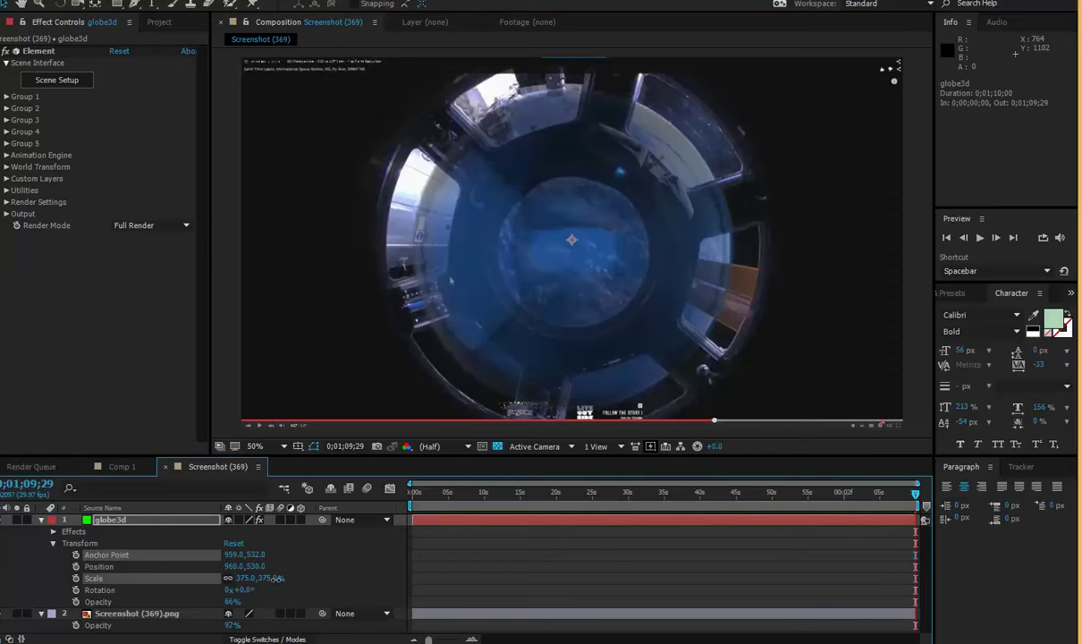
left_click(259, 555)
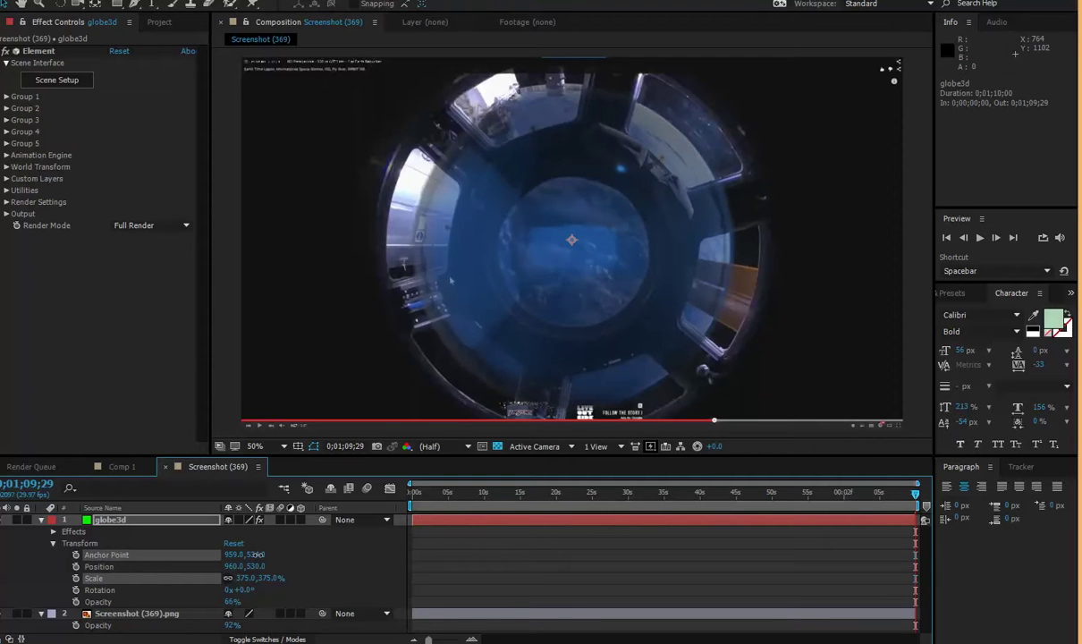
left_click_drag(258, 554, 262, 554)
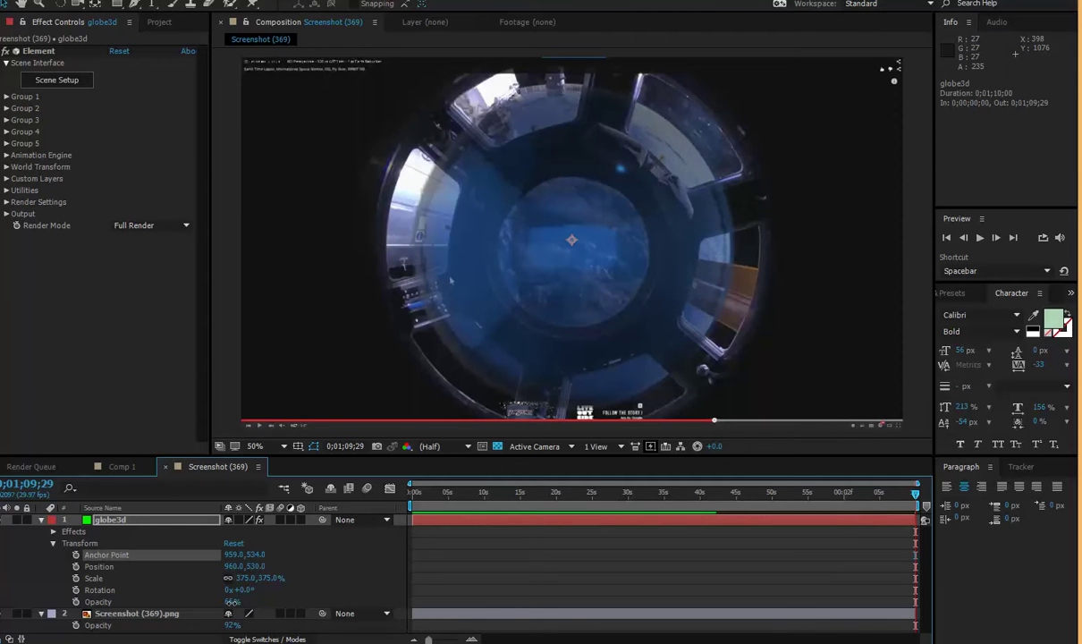
Raise the globe3d opacity toward 100%, then settle it at 85%.
mouse_move(232, 601)
left_mouse_down()
mouse_move(271, 615)
mouse_move(226, 602)
left_mouse_up()
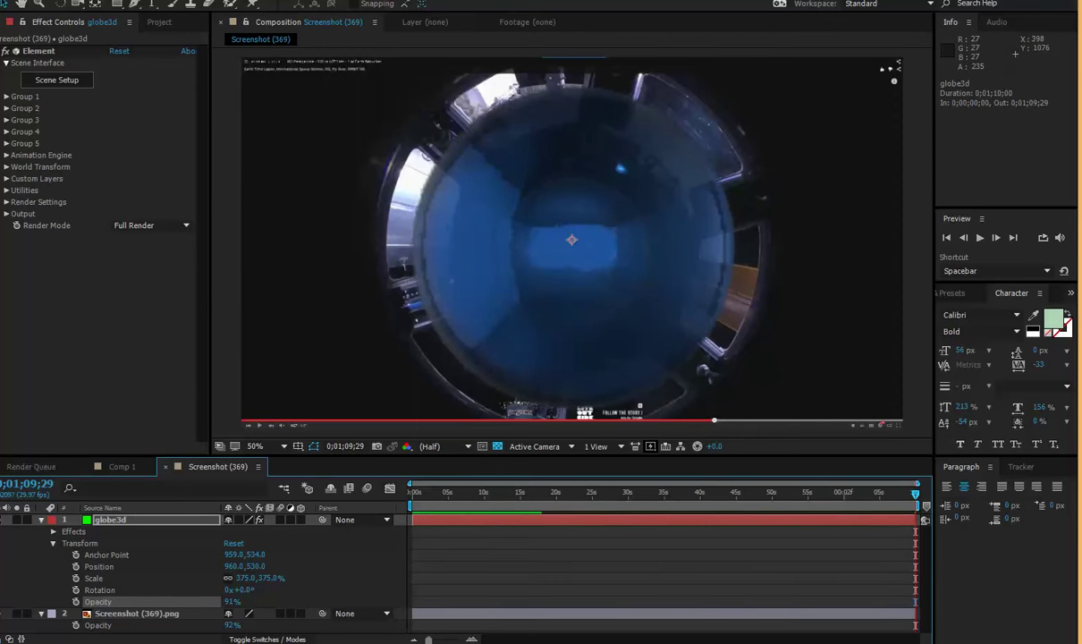
mouse_move(219, 599)
left_mouse_down()
mouse_move(186, 584)
mouse_move(231, 581)
left_mouse_up()
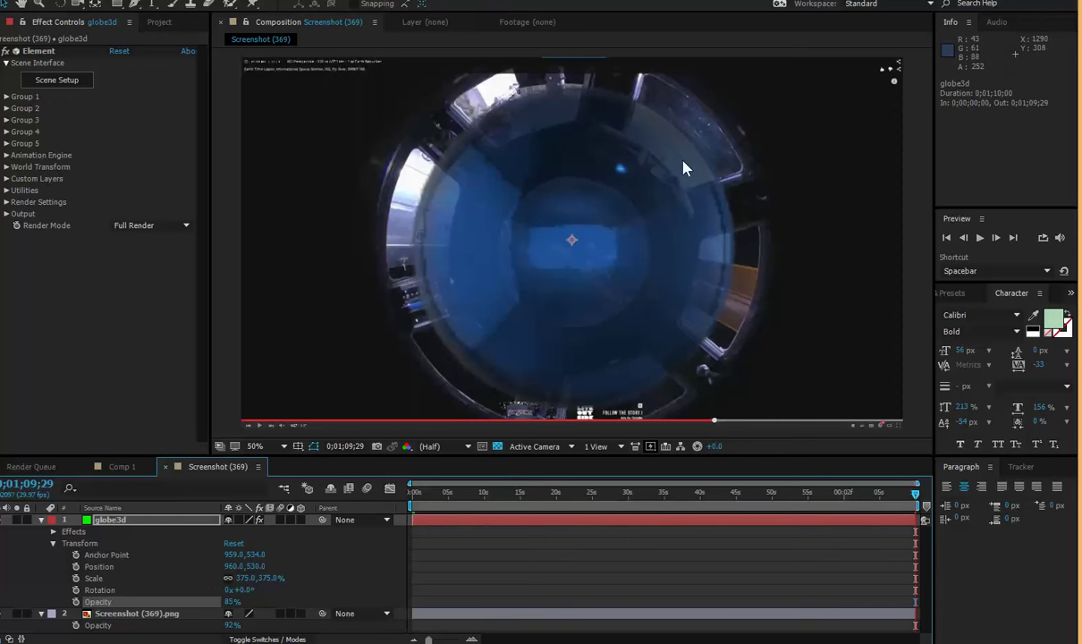